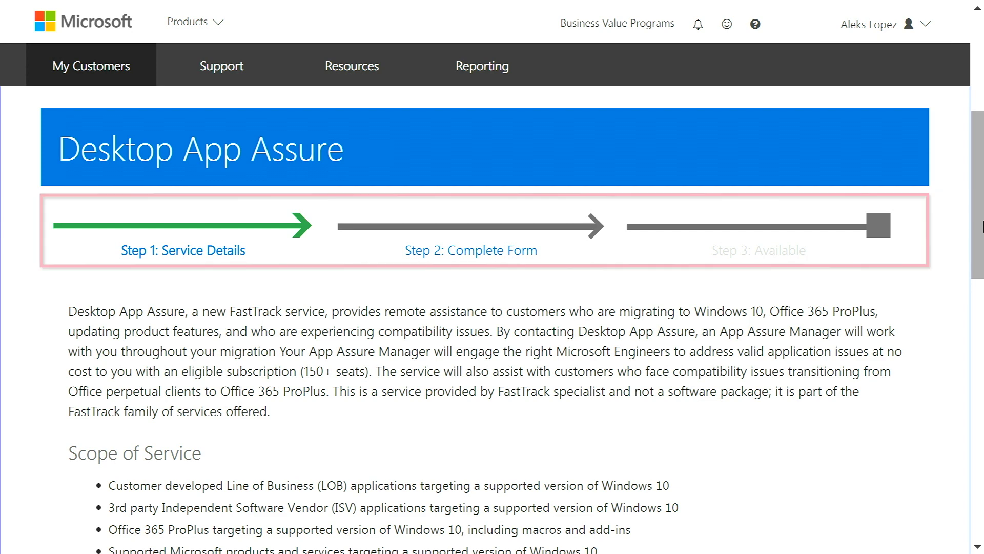
scroll(492, 308, "down", 8)
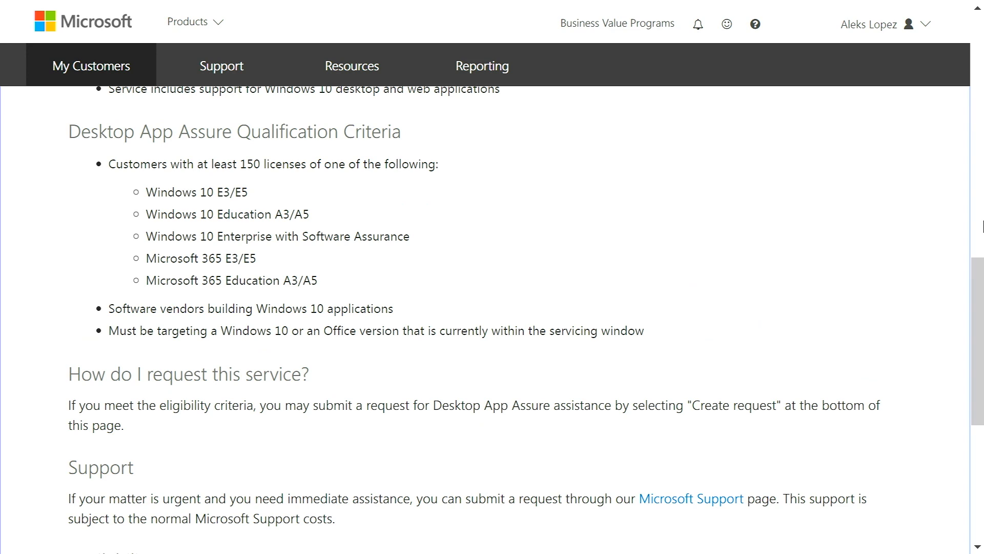
scroll(492, 308, "down", 8)
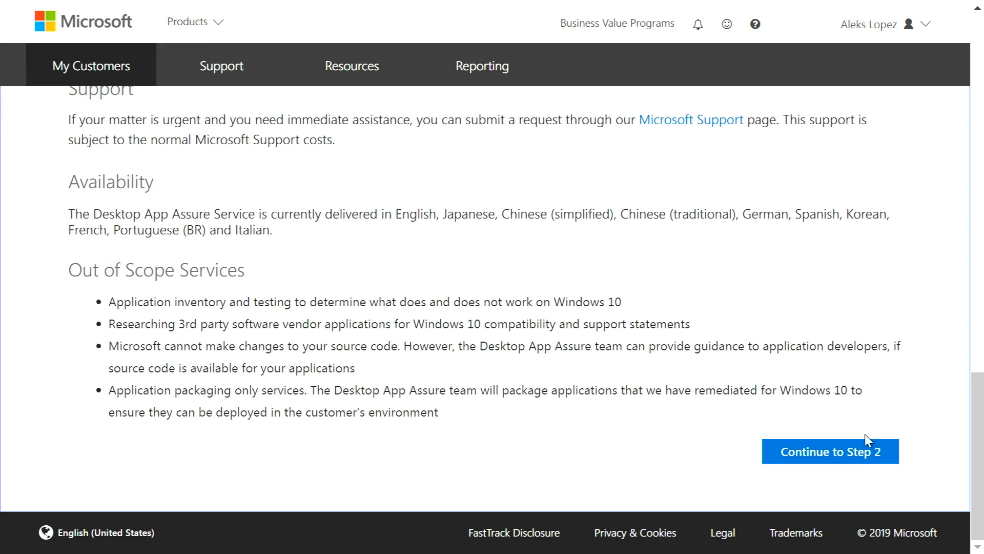
Advance the Desktop App Assure form to Step 2 and submit the VB5 app request.
left_click(859, 454)
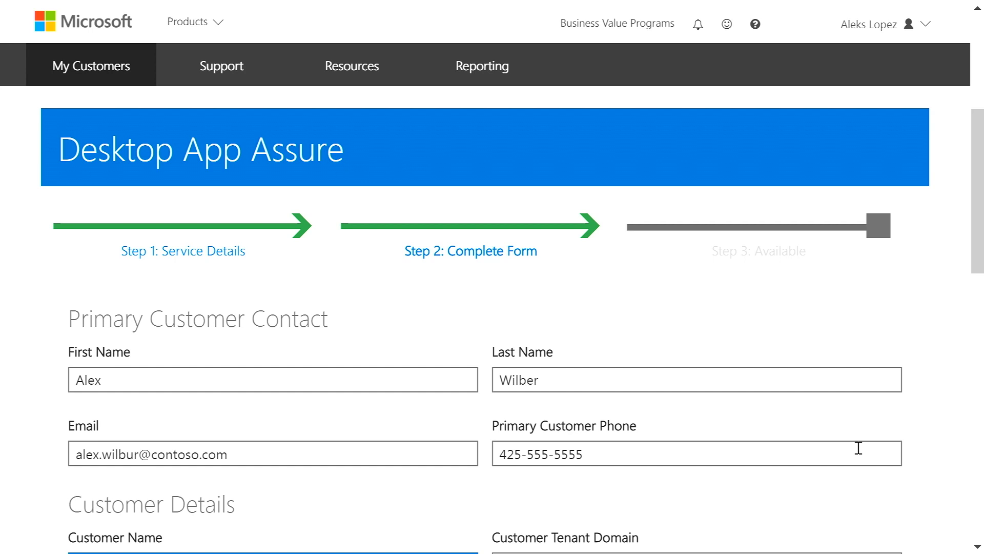
scroll(859, 448, "down", 6)
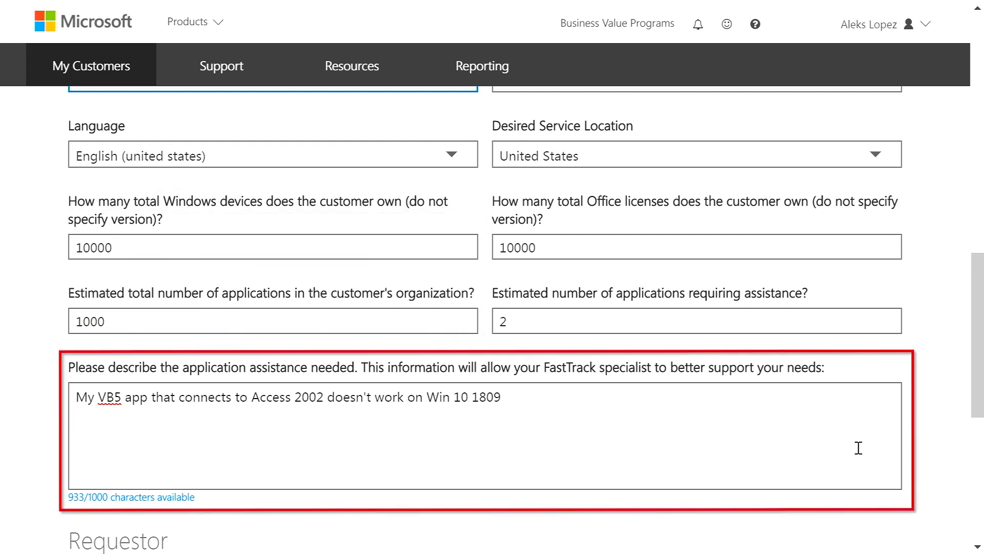
scroll(859, 448, "down", 5)
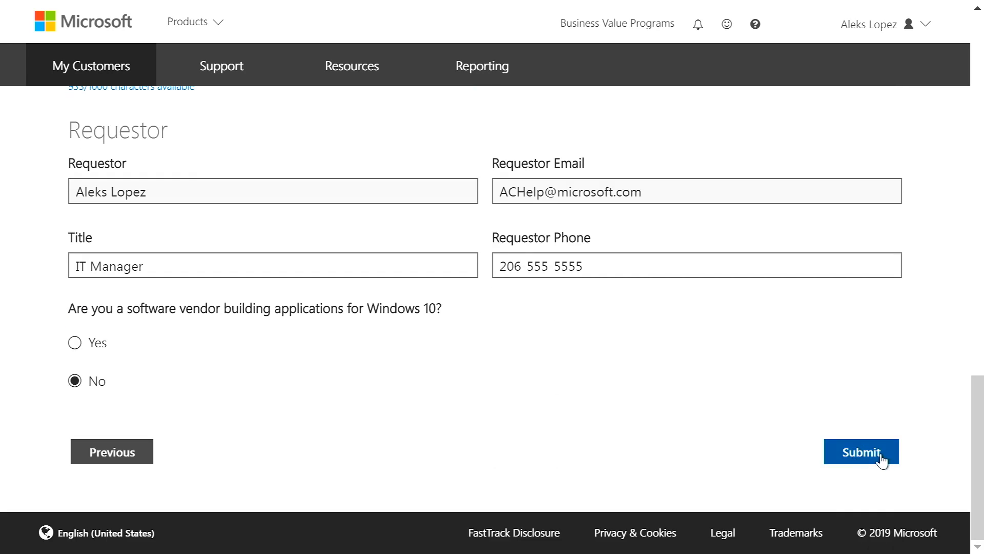
left_click(880, 456)
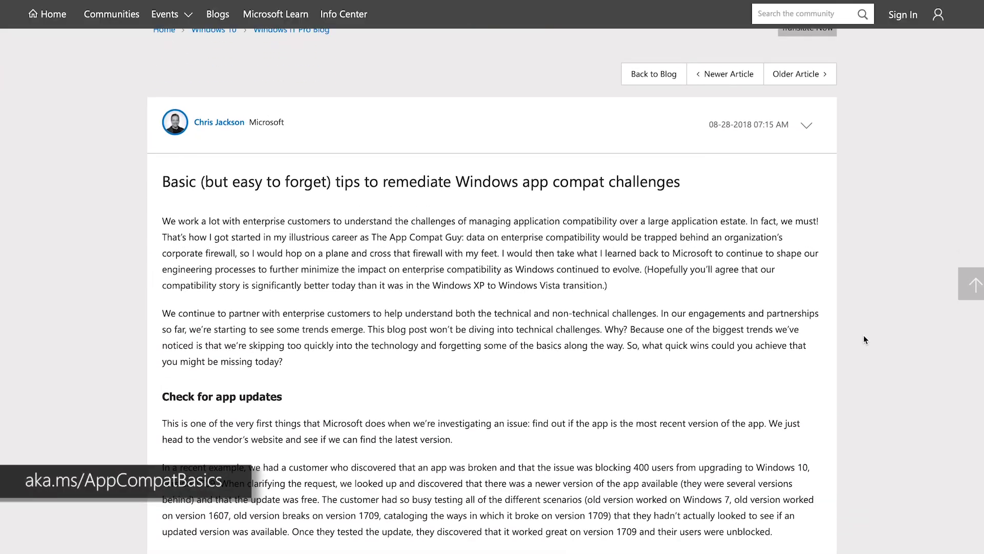
scroll(863, 334, "down", 3)
scroll(864, 335, "down", 3)
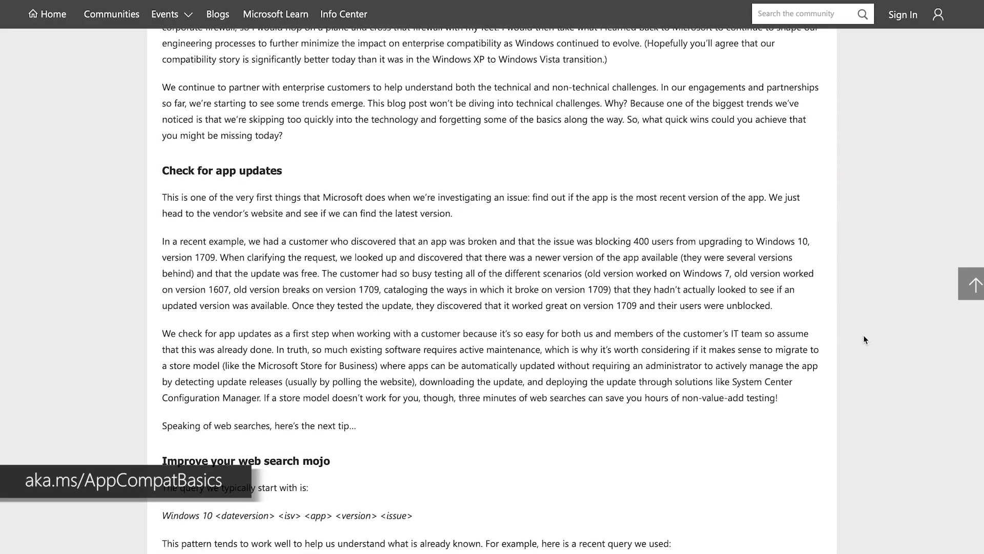
scroll(864, 335, "down", 3)
scroll(864, 335, "down", 3)
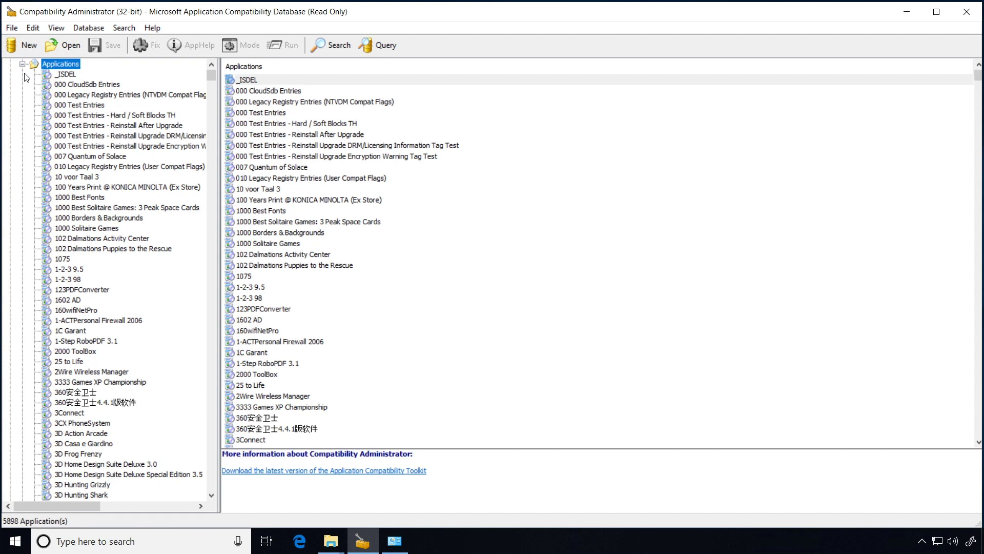
type("3dm")
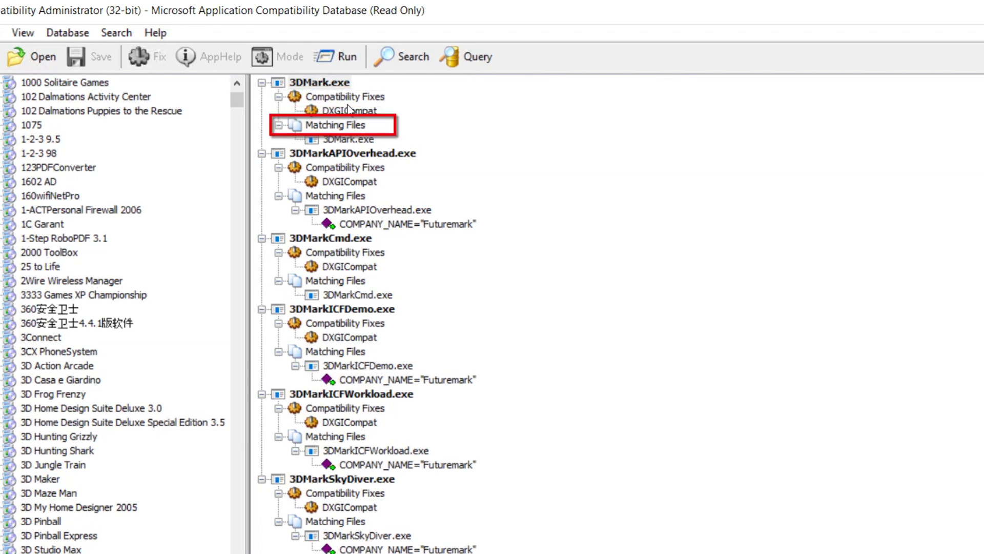
Inspect 3DMark.exe under Matching Files, then collapse the built-in Applications node.
left_click(348, 139)
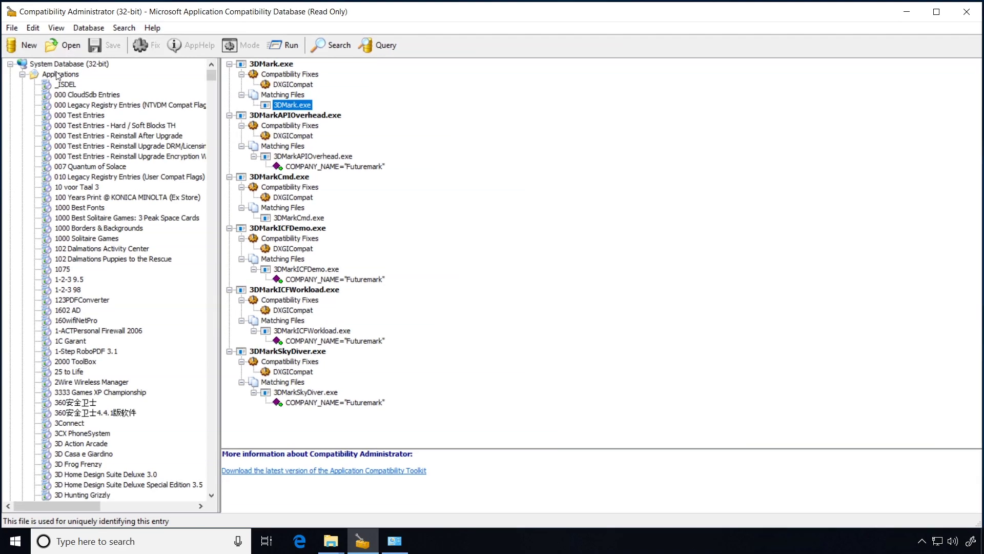
left_click(23, 75)
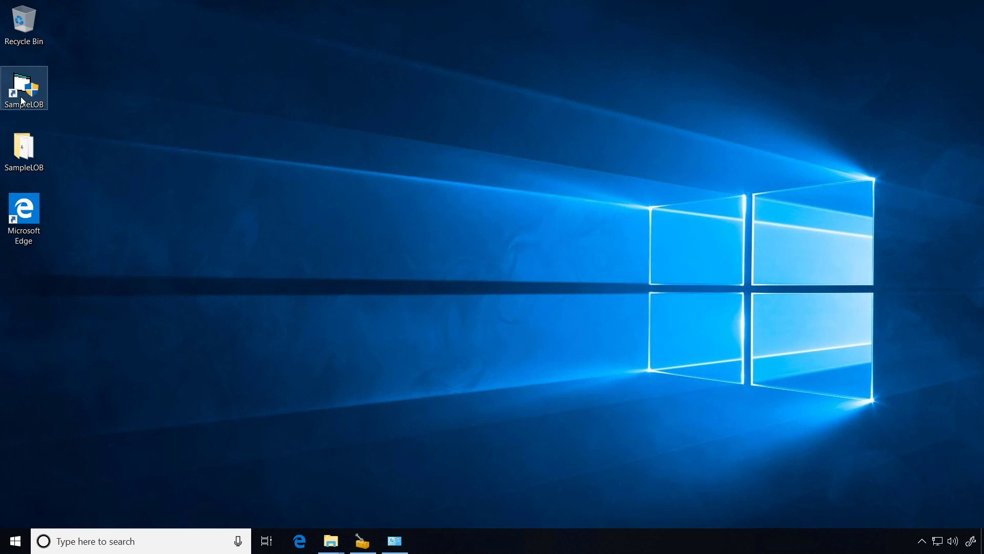
Launch SampleLOB, decline the CPSA reconnect, and force-close the unresponsive LanzadorK program.
double_click(21, 96)
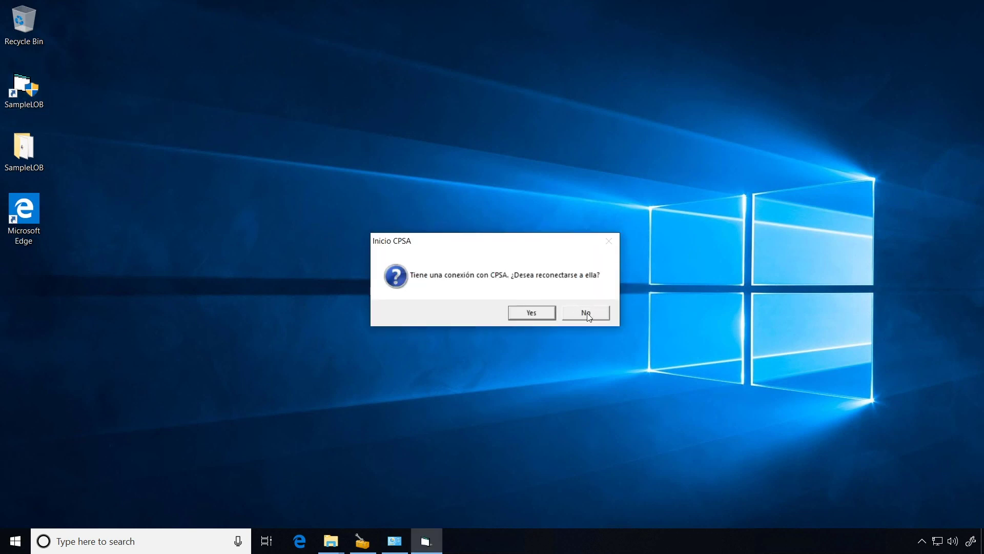
left_click(587, 314)
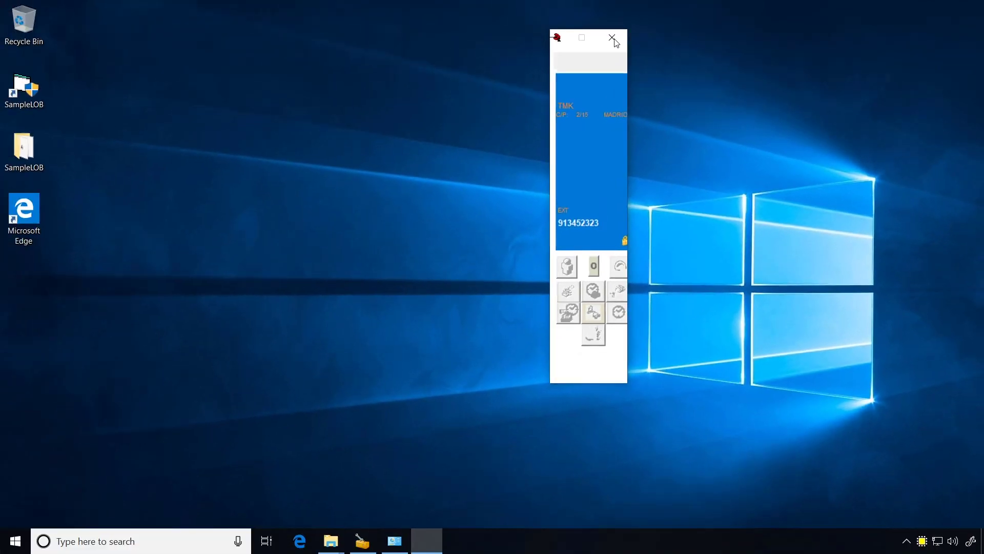
left_click(616, 37)
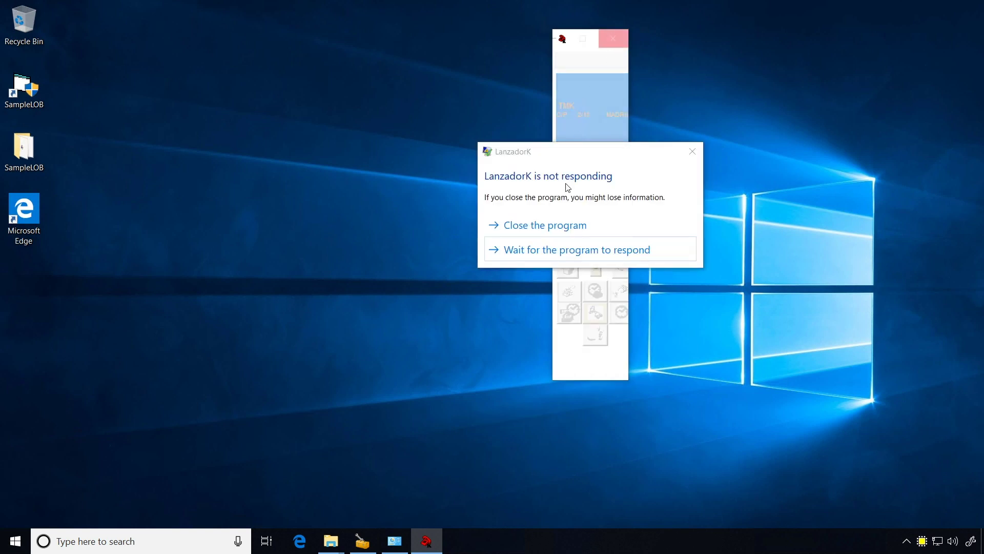
left_click(561, 227)
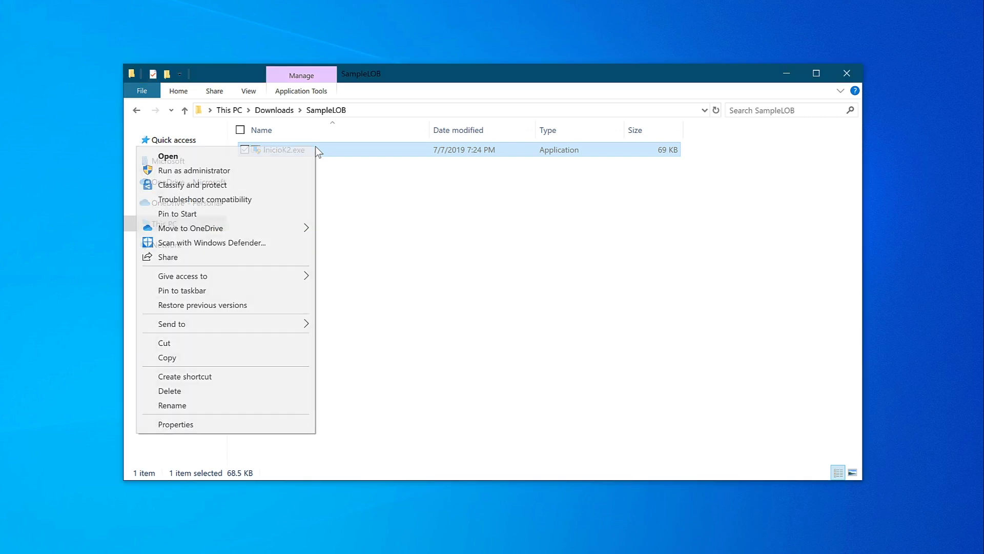
Turn on Windows 7 compatibility mode in InicioK2.exe's Properties and apply it.
left_click(176, 424)
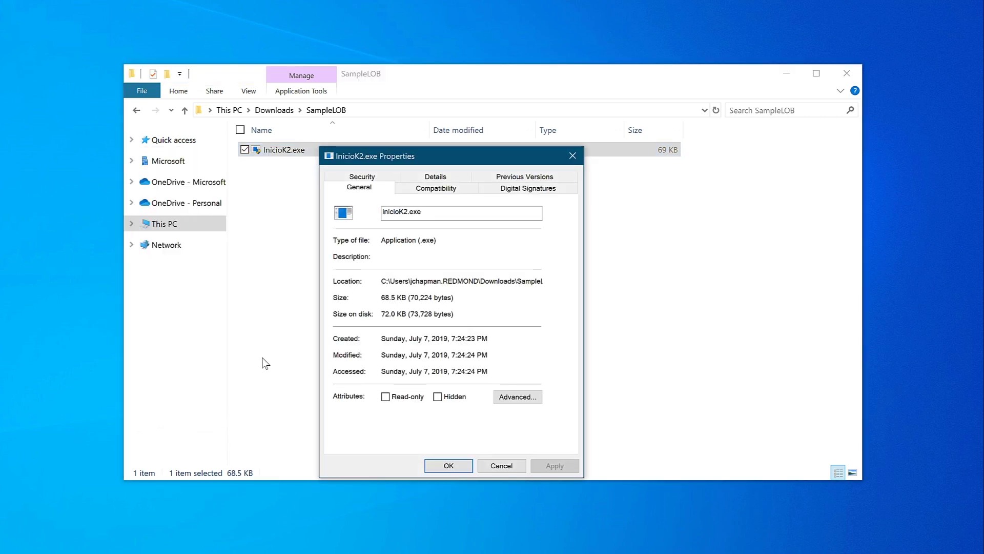
left_click(436, 188)
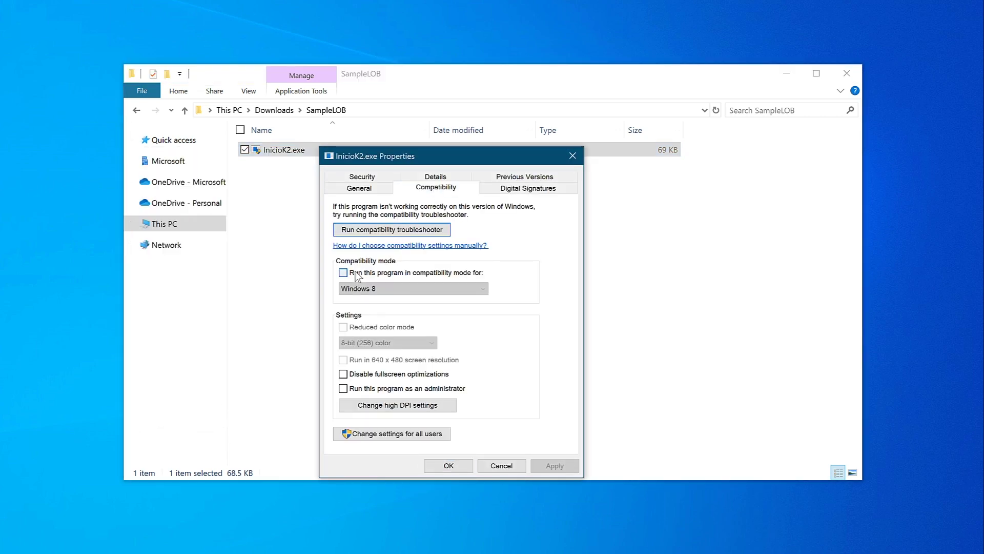
left_click(343, 273)
left_click(374, 288)
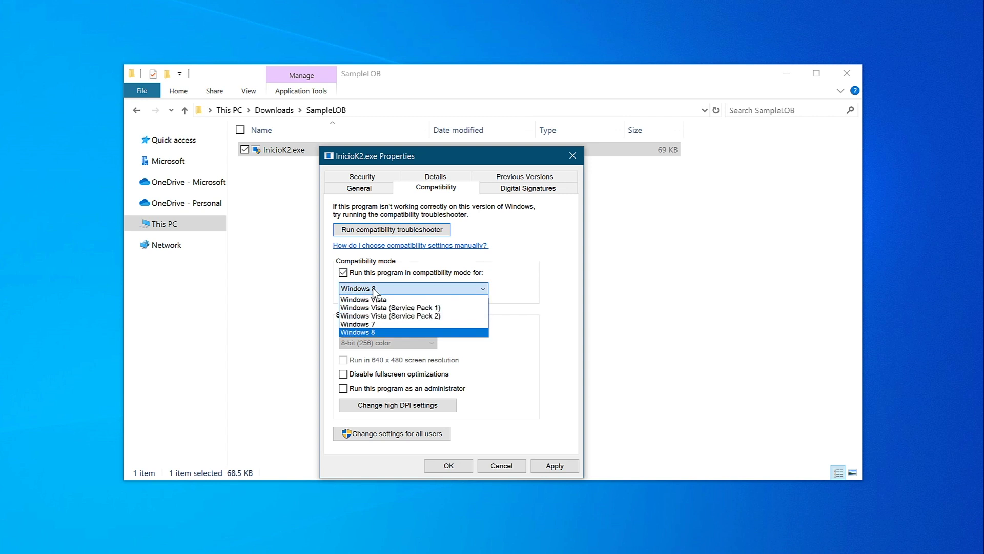
left_click(381, 324)
left_click(554, 466)
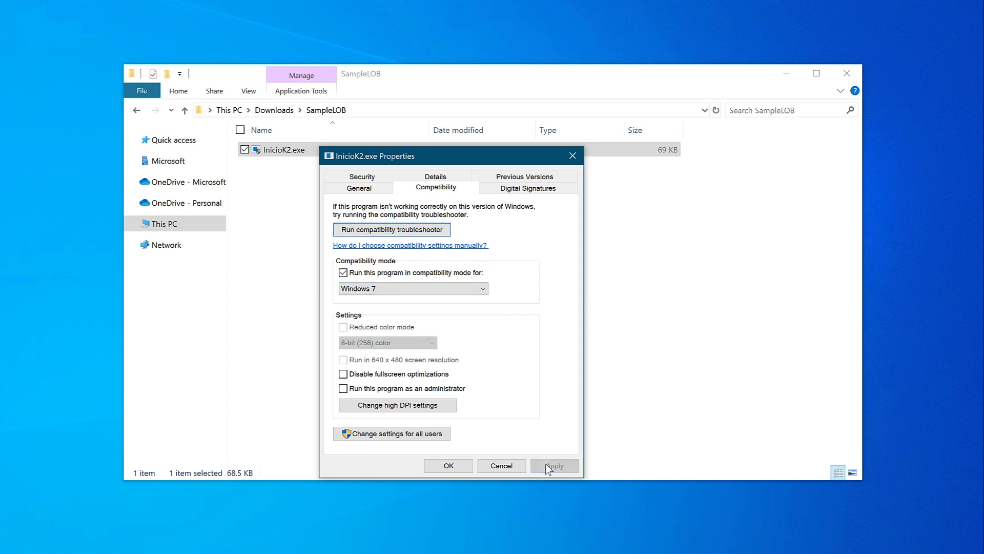
left_click(449, 465)
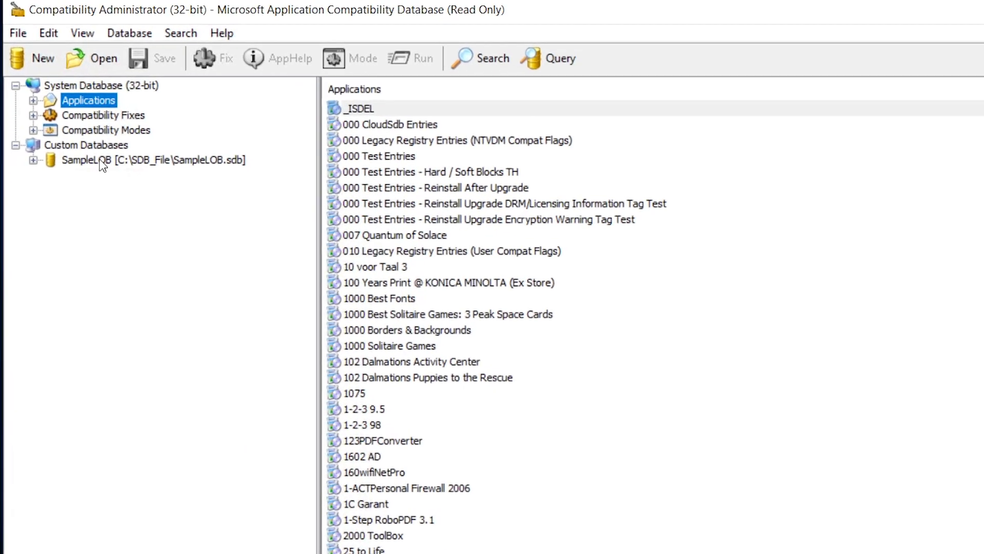
Expand the SampleLOB custom database to view its WinXPSp3 fix for InicioK2.exe.
left_click(104, 165)
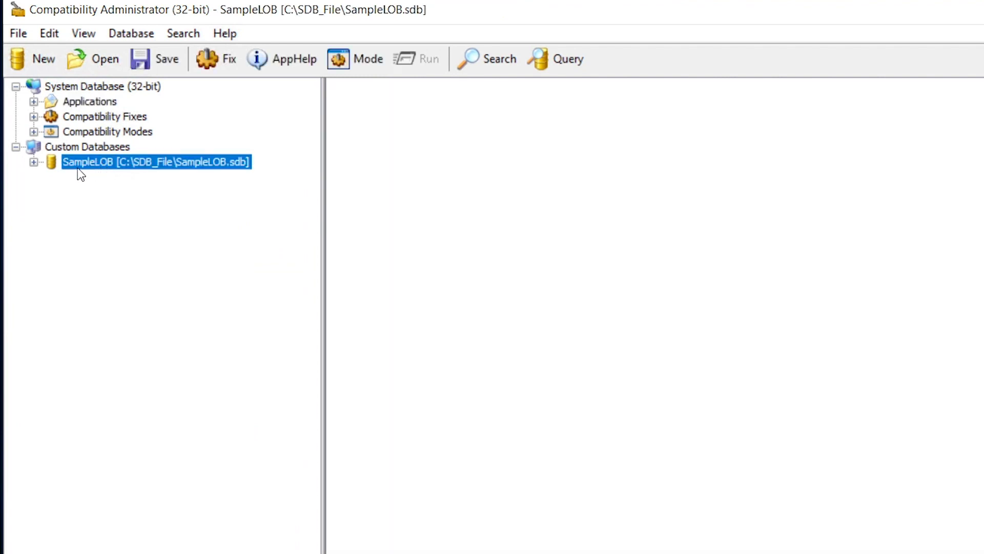
left_click(35, 162)
left_click(123, 191)
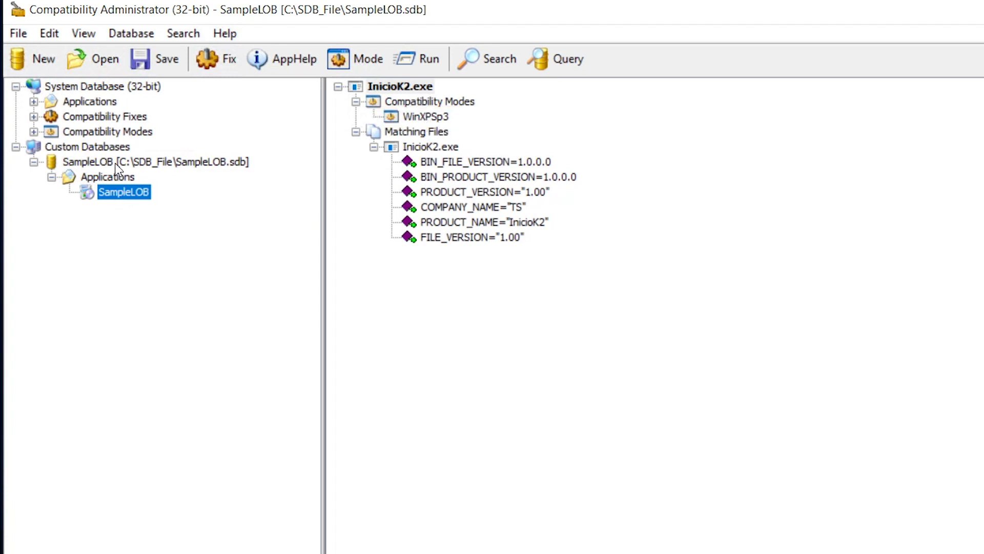
Install SampleLOB, dismiss the success message, and select it under Installed Databases.
left_click(115, 163)
right_click(116, 163)
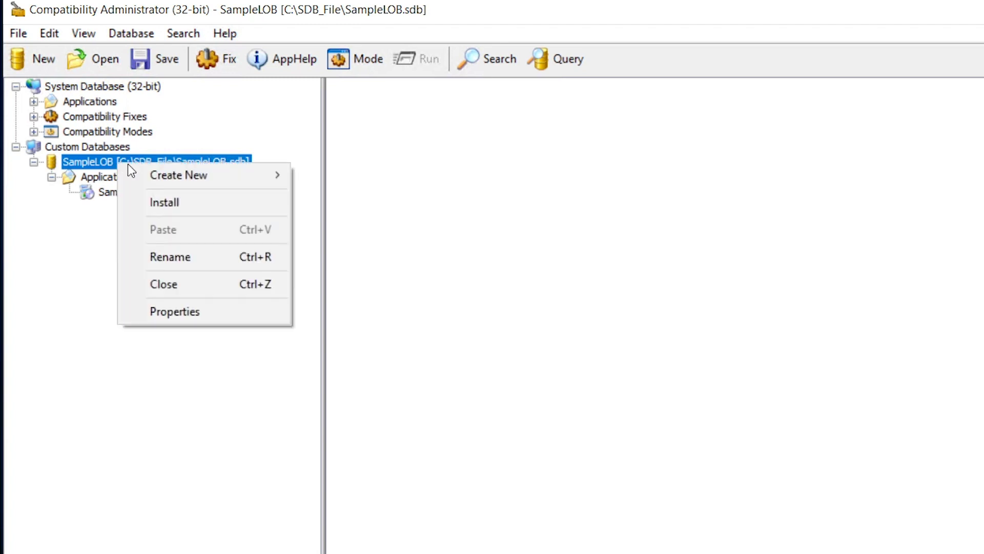
left_click(164, 203)
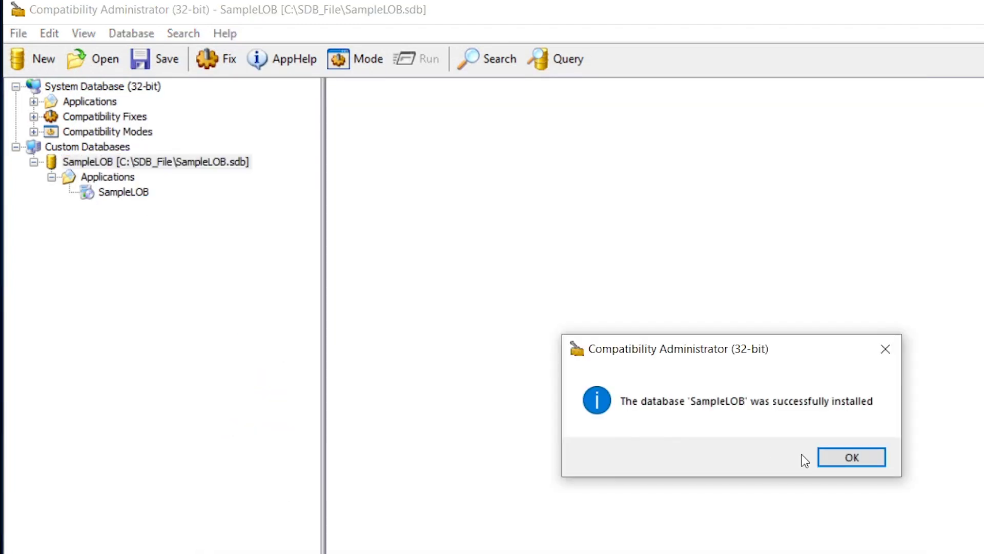
left_click(846, 458)
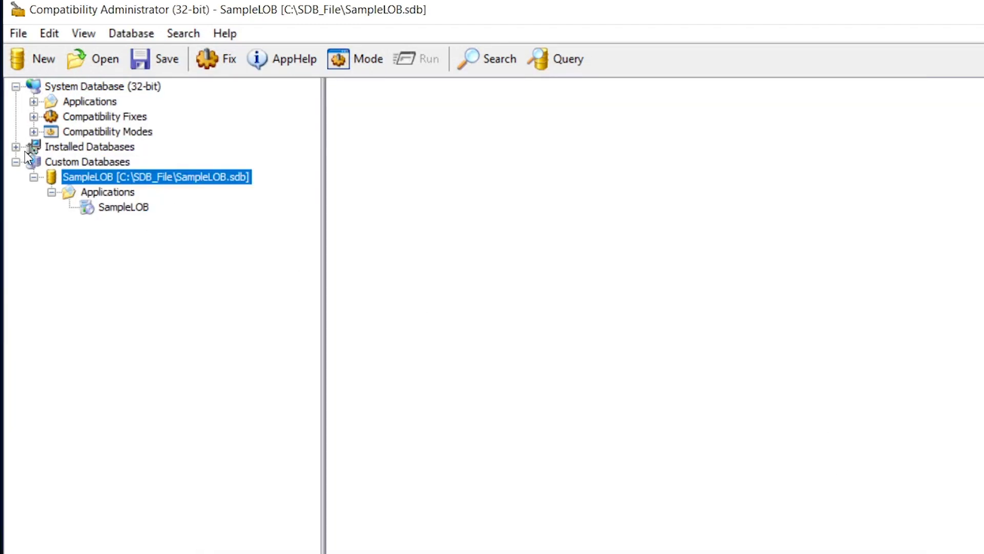
left_click(16, 147)
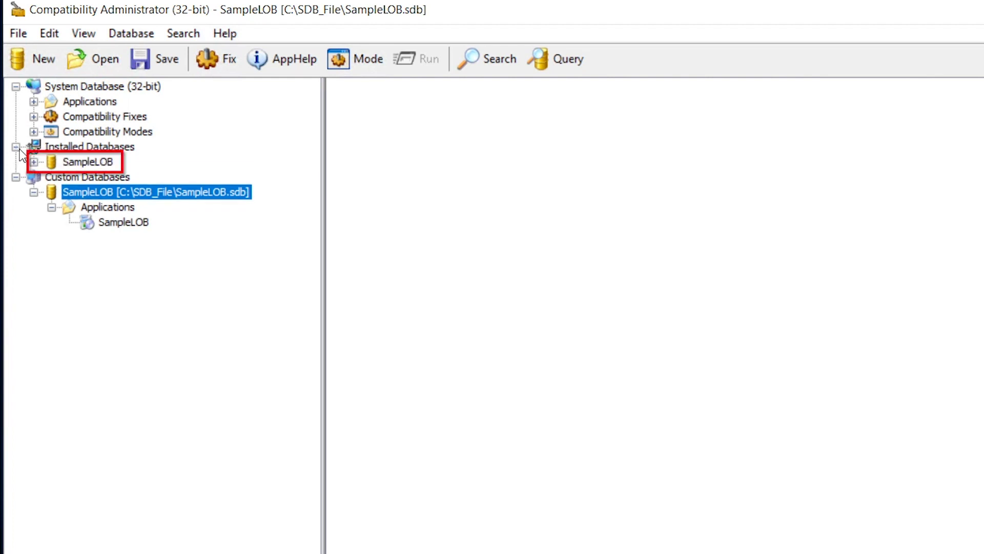
left_click(87, 162)
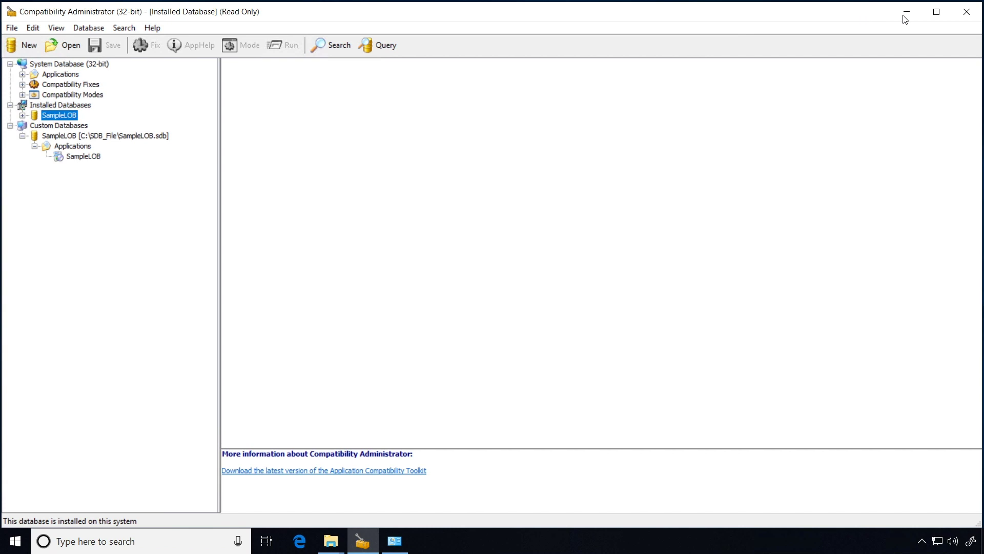
left_click(909, 14)
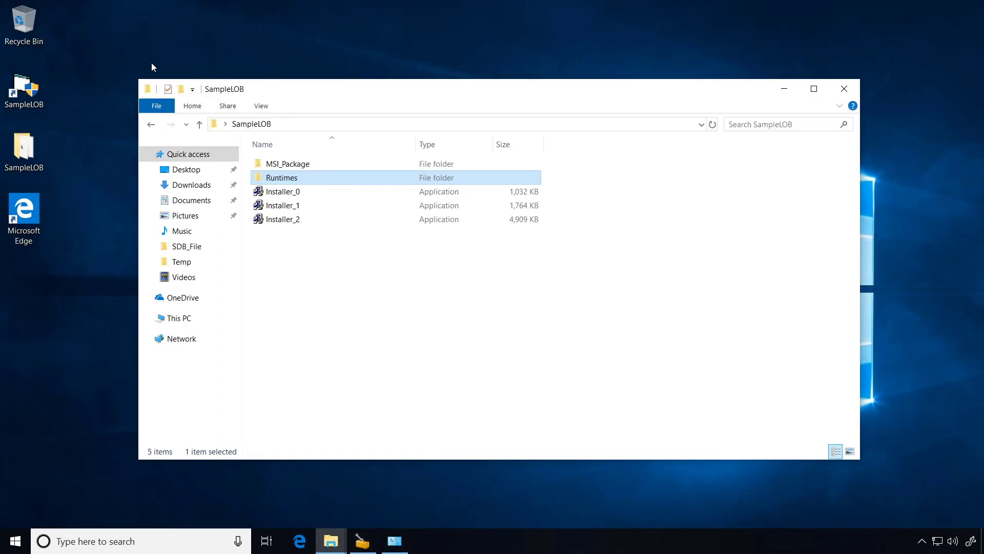
double_click(31, 94)
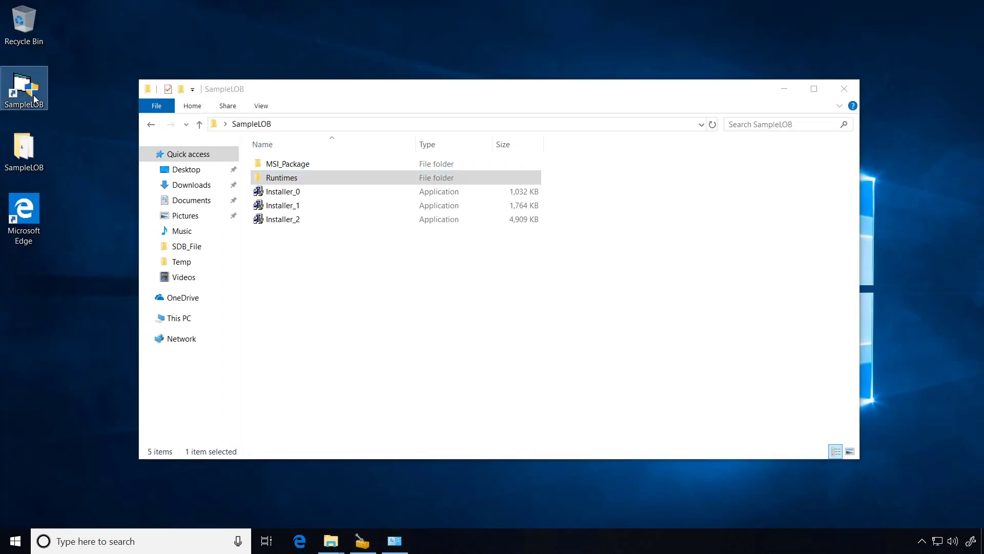
left_click(784, 89)
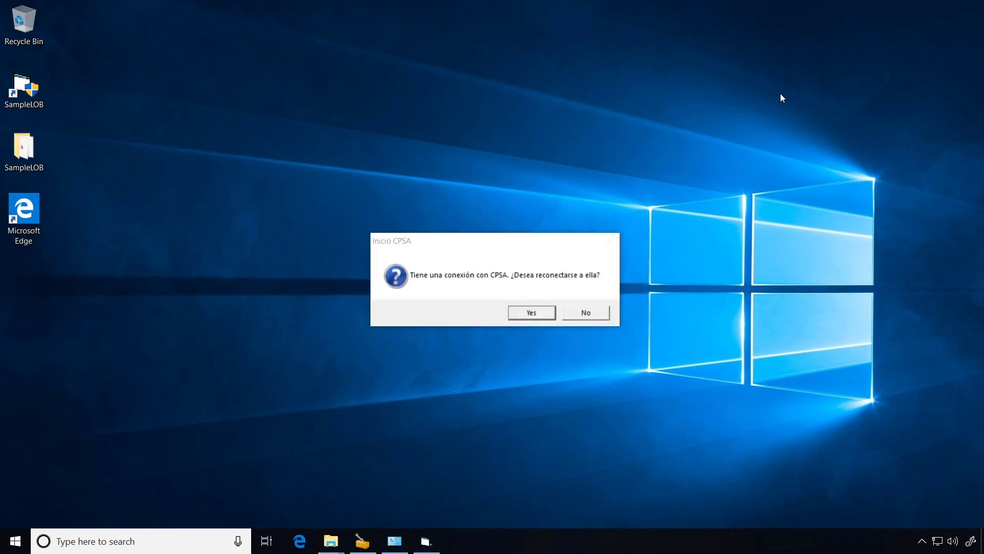
left_click(586, 313)
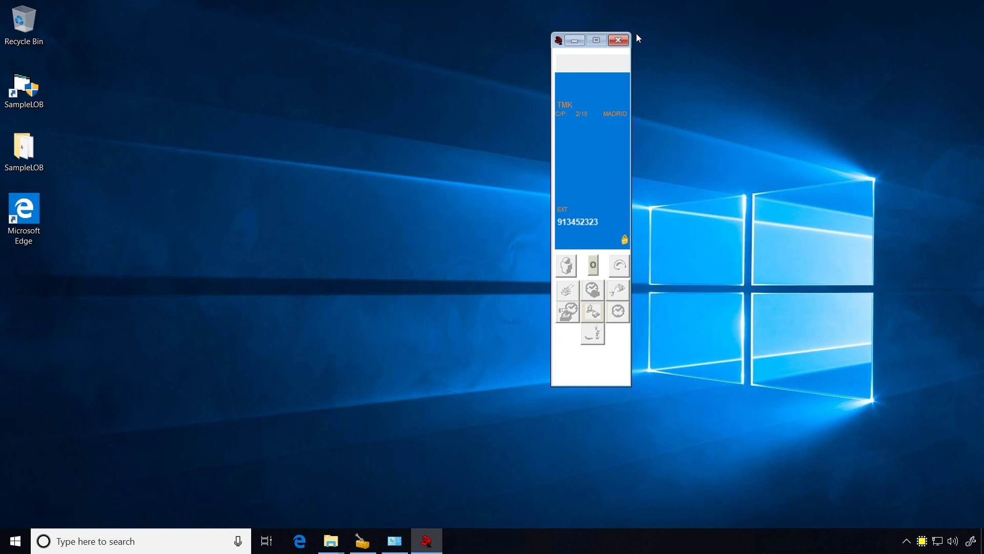
left_click(619, 40)
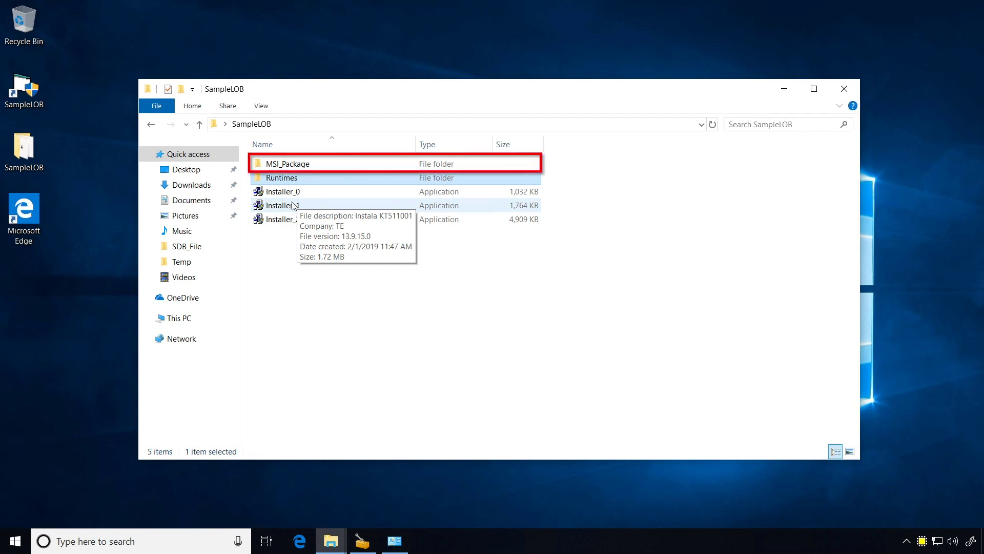
Open Packaged_App from MSI_Package in Orca and inspect the CA_UninstallShim custom action.
double_click(288, 164)
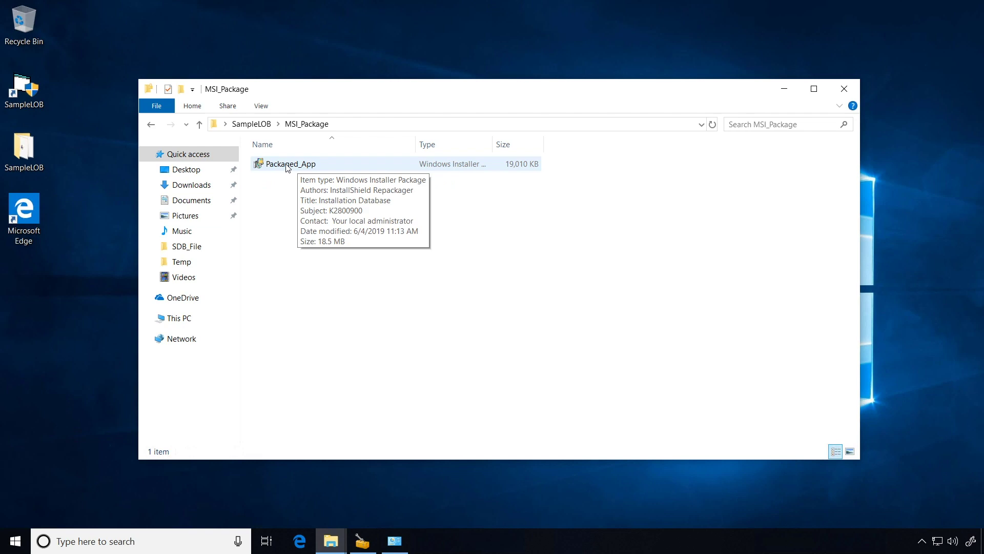
right_click(288, 164)
left_click(330, 217)
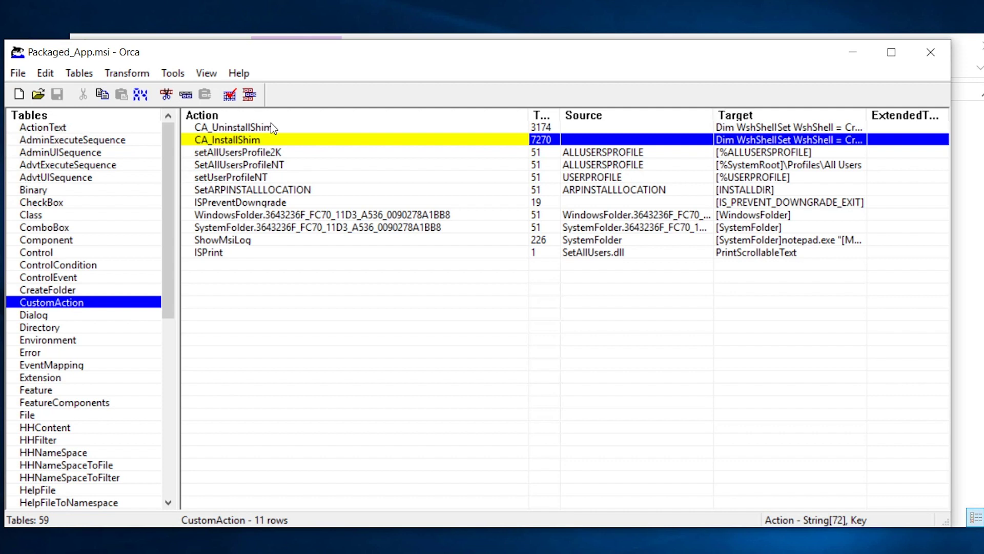
left_click(270, 126)
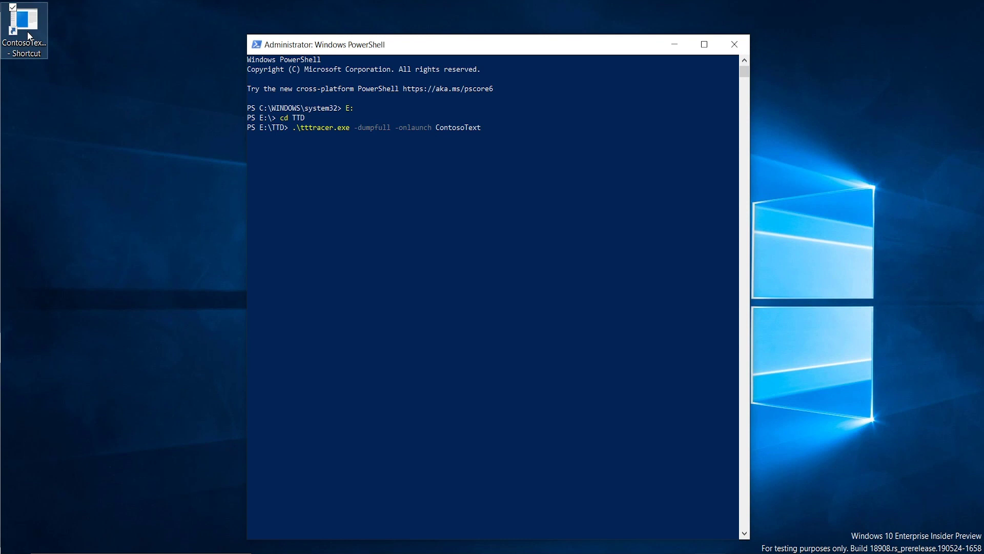
Run tttracer -dumpfull -onlaunch ContosoTextStudio.exe -out E:\ttd, then launch ContosoTextStudio.
left_click(544, 141)
type("S")
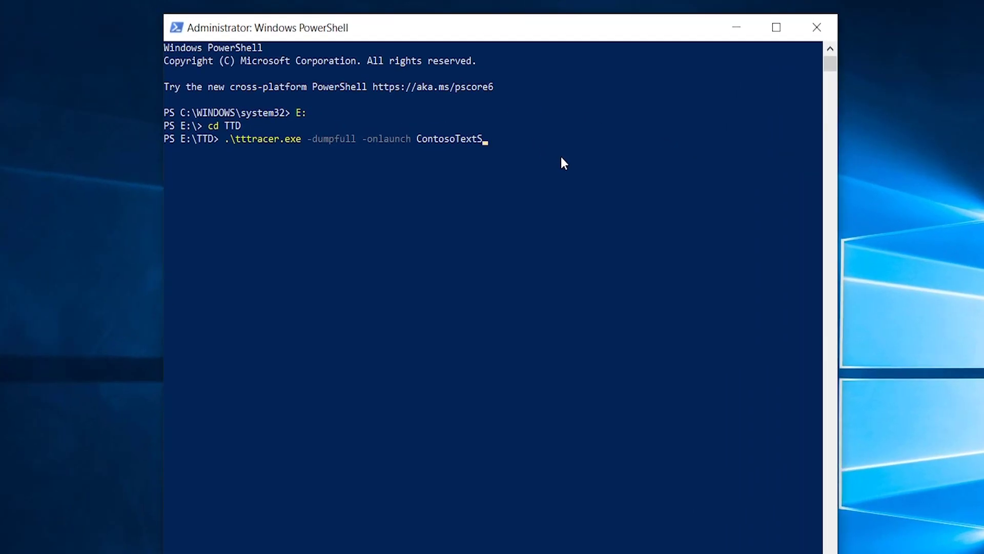
type("tudio.exe -out E:\\")
type("ttd")
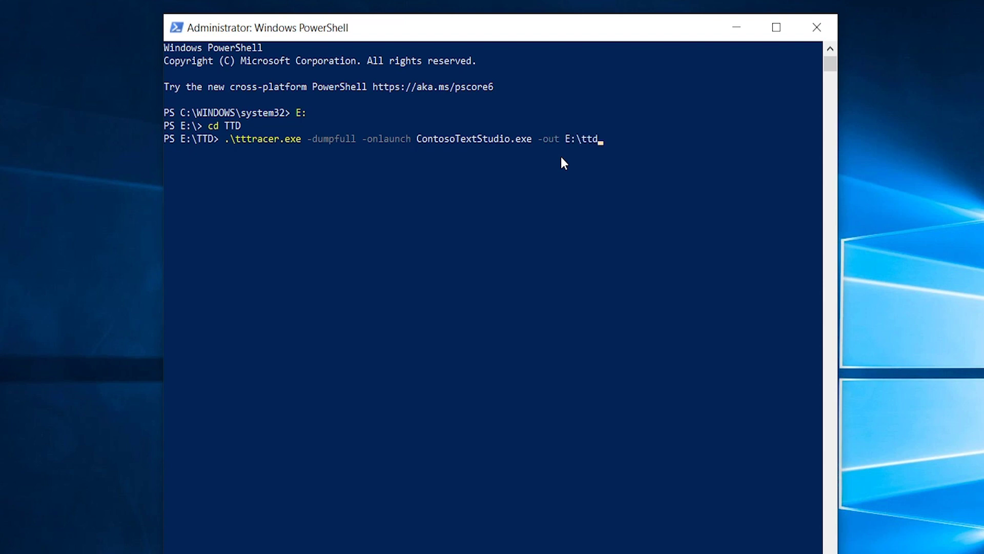
key("Return")
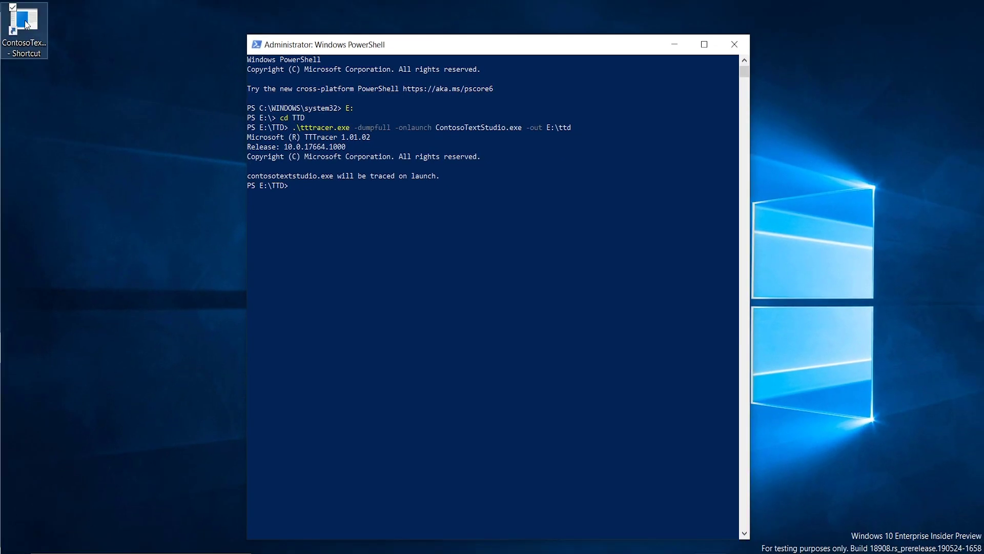
double_click(25, 23)
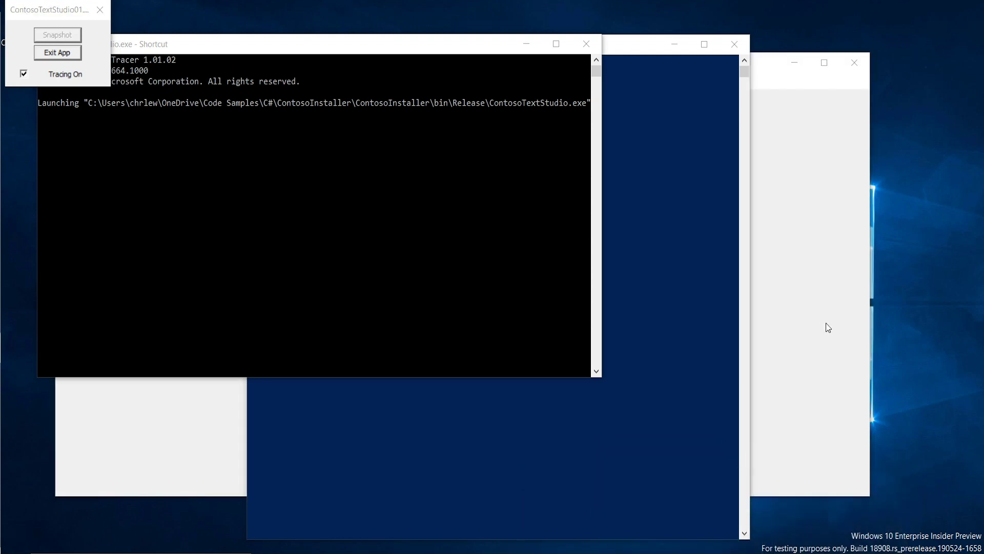
Bring the traced Contoso Text Studio forward and start Tools > Macro Editor.
left_click(828, 328)
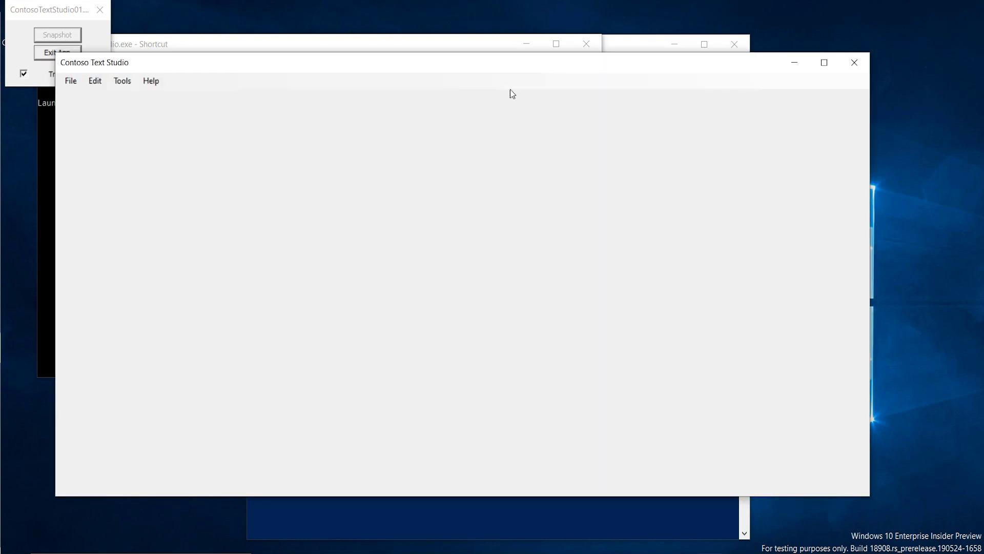
left_click(127, 81)
left_click(128, 93)
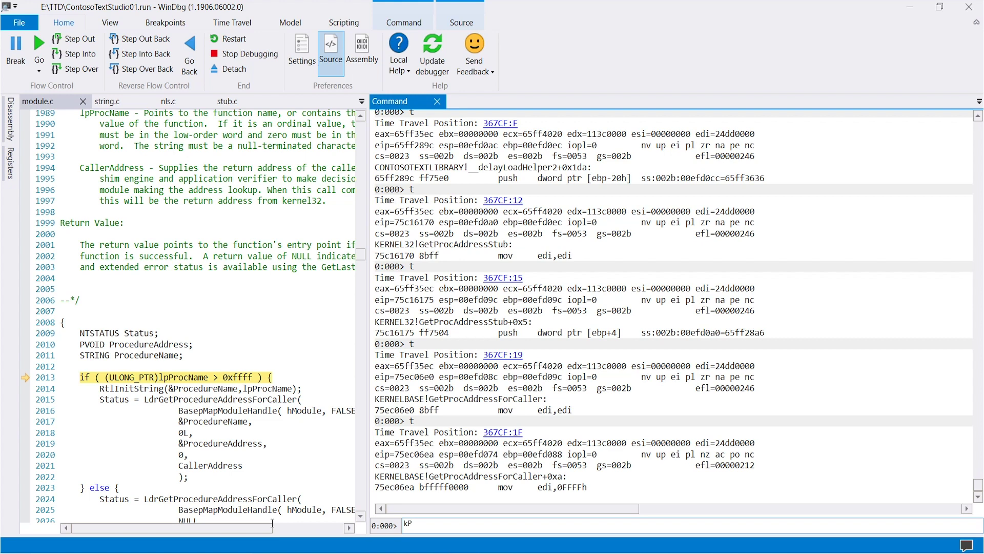
key("Return")
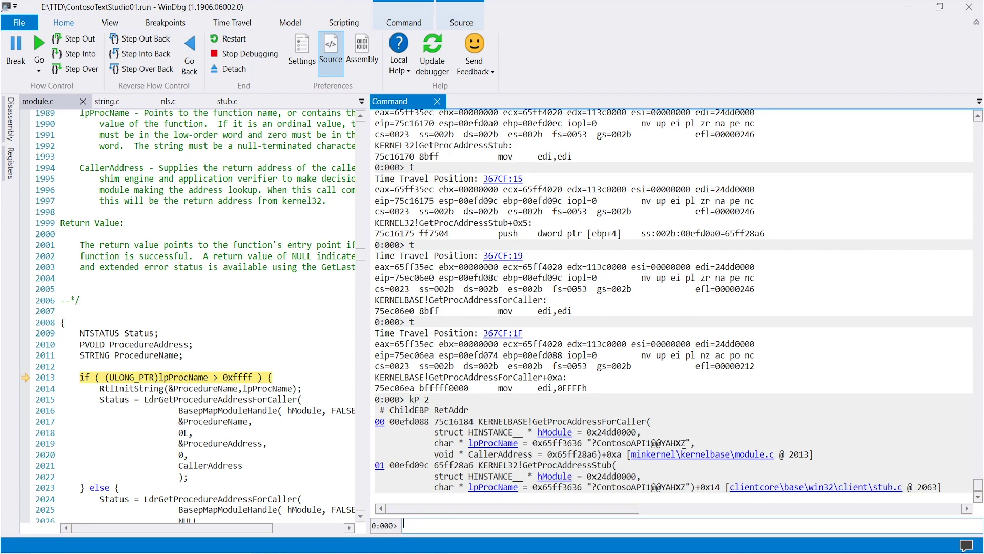
left_click_drag(690, 442, 591, 443)
left_click(679, 478)
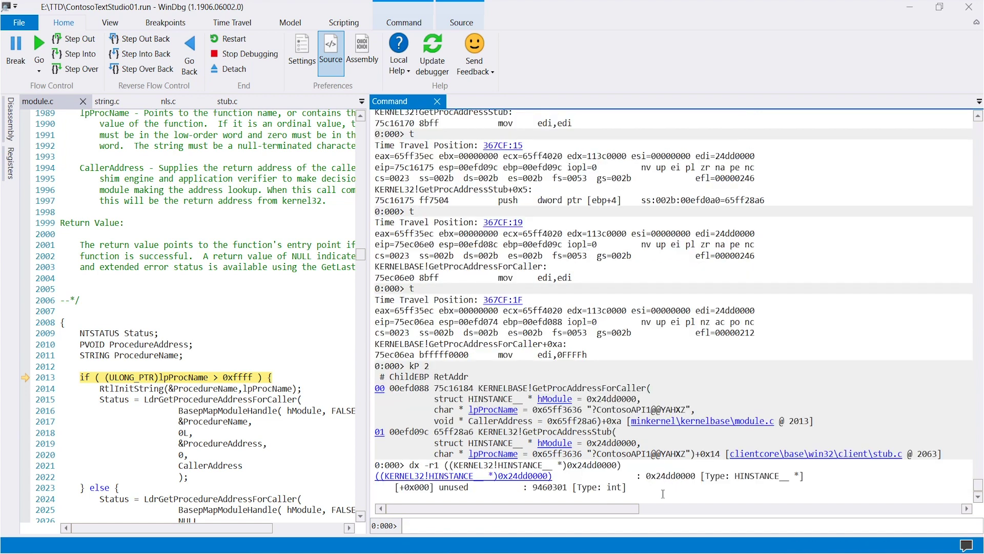
type("lm")
key("Return")
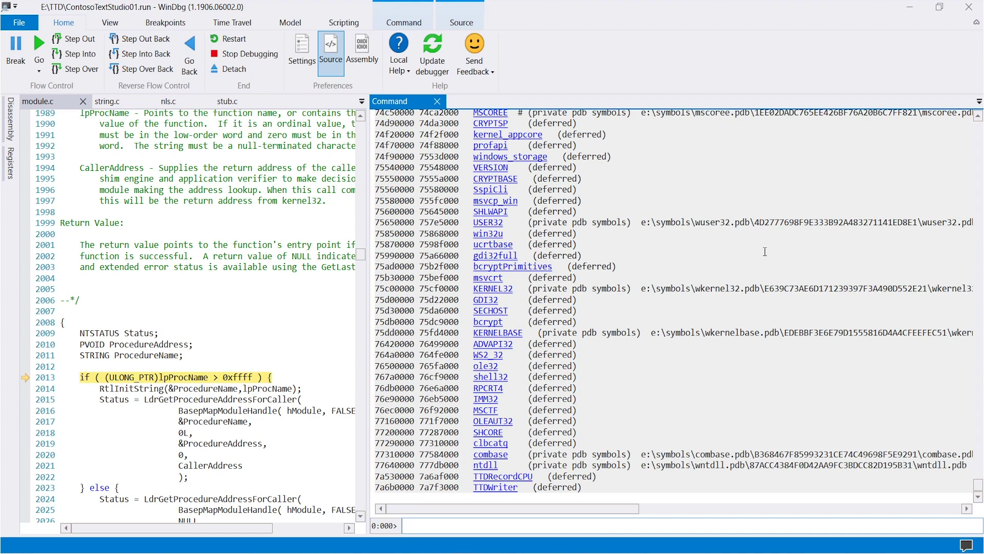
scroll(765, 252, "up", 10)
scroll(692, 346, "up", 10)
scroll(675, 442, "up", 10)
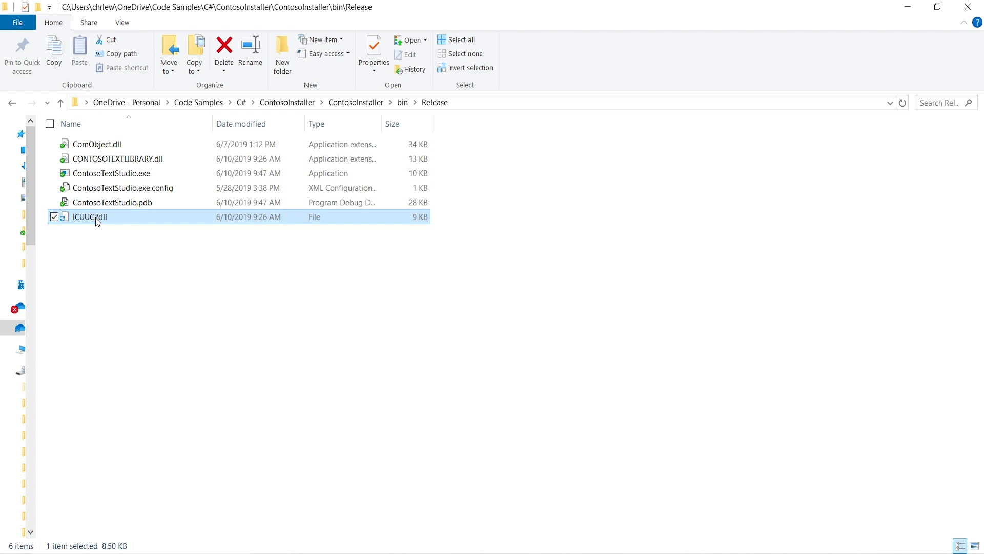
Rename ICUUCdll to ICUUC.dll, then relaunch ContosoTextStudio.exe and start the Macro Editor.
left_click(97, 221)
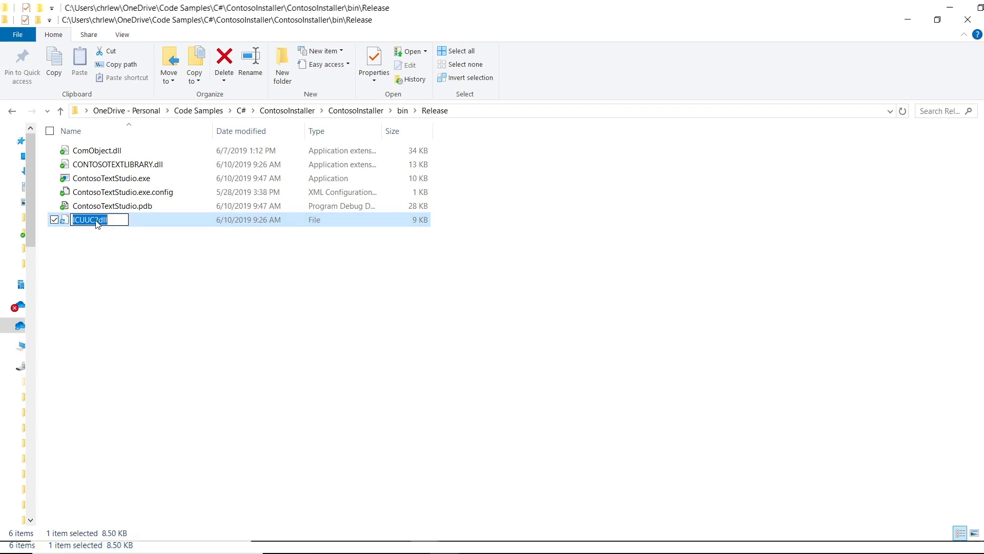
left_click(127, 243)
double_click(103, 179)
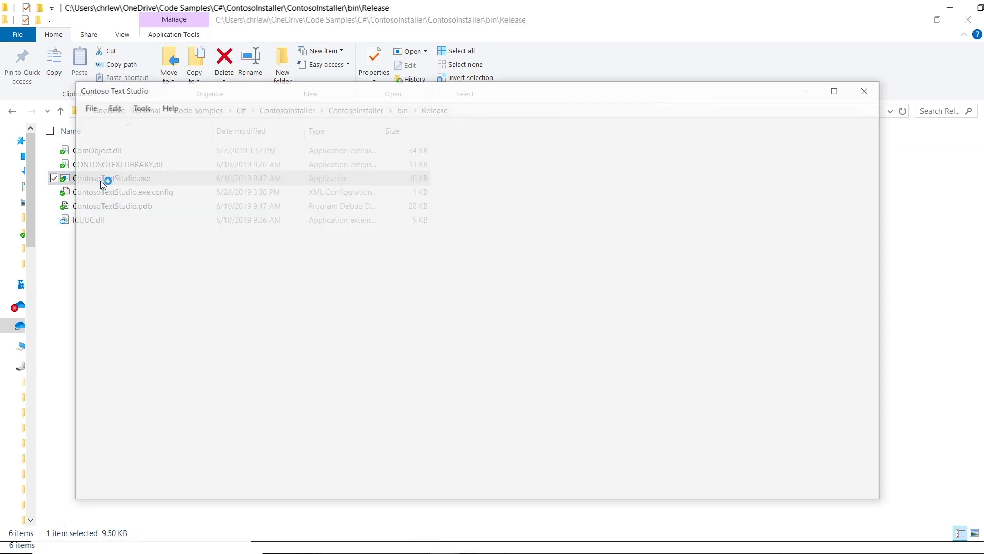
left_click(146, 120)
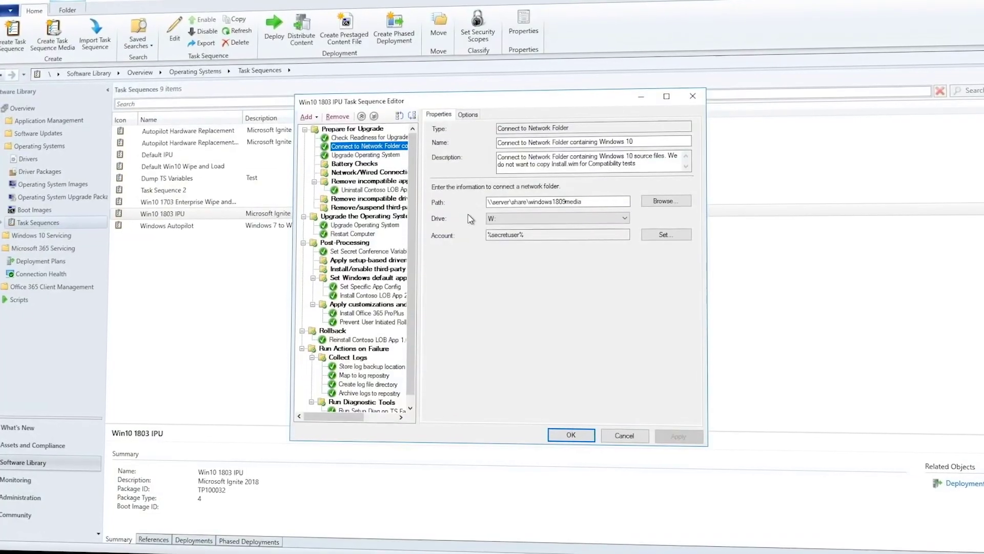
left_click(352, 128)
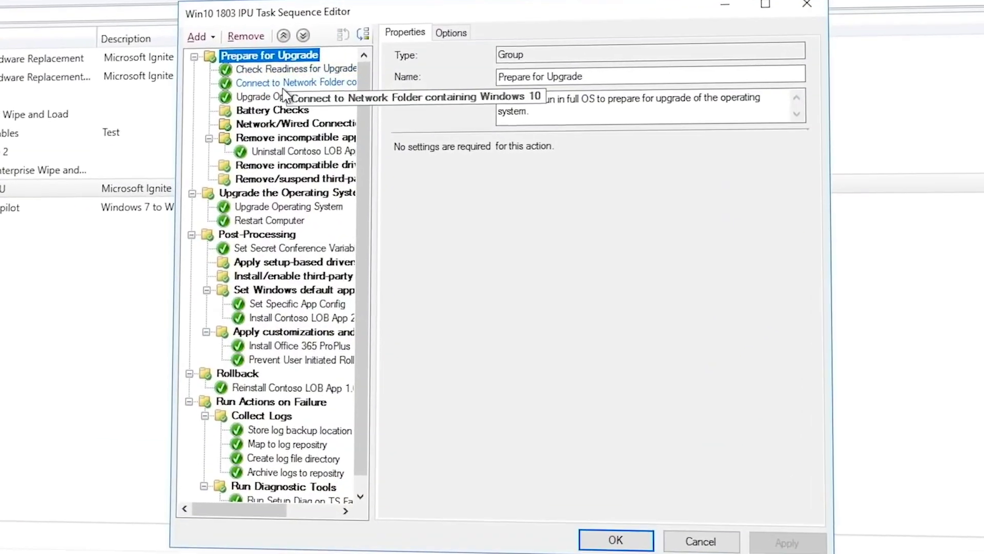
left_click(367, 145)
left_click(290, 94)
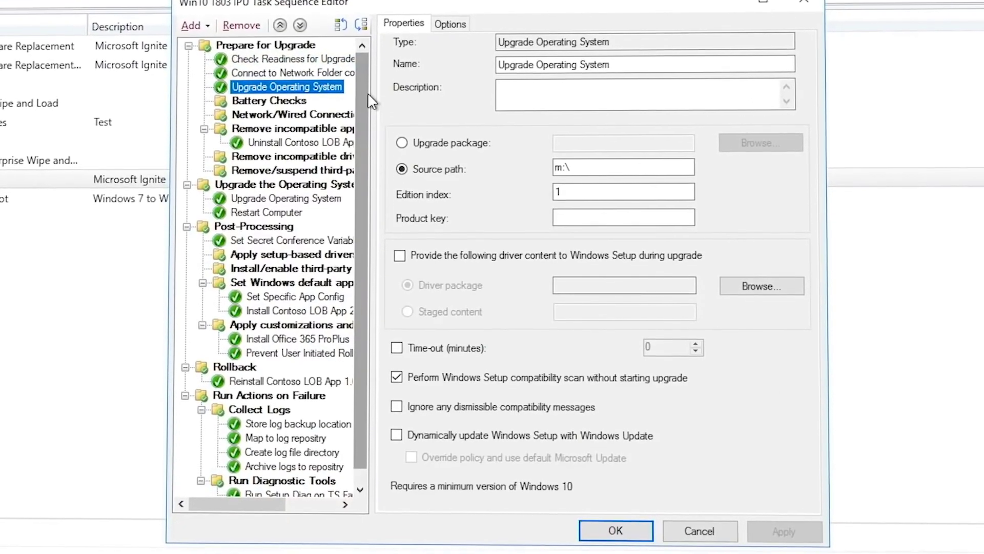
left_click(277, 155)
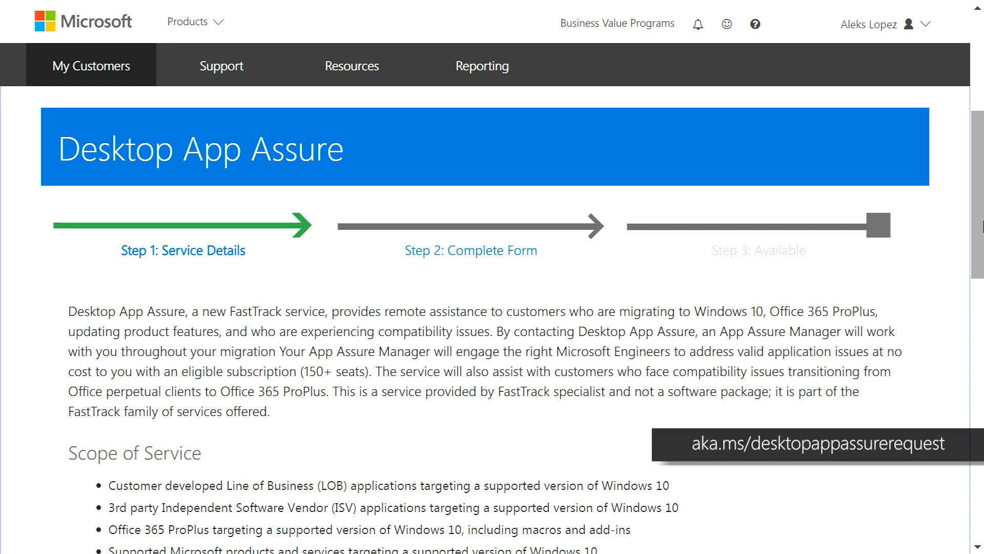
scroll(492, 308, "down", 8)
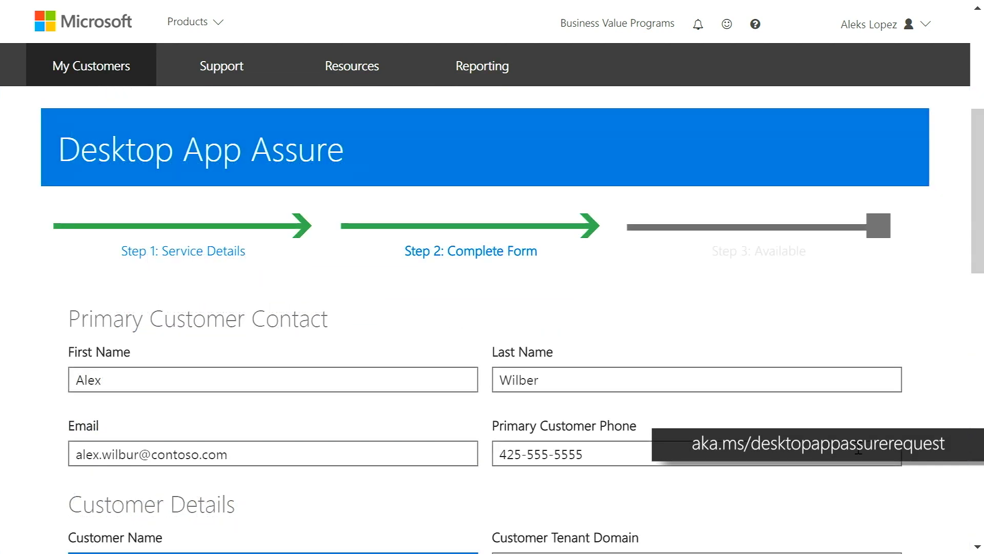
scroll(492, 307, "down", 5)
scroll(492, 308, "down", 5)
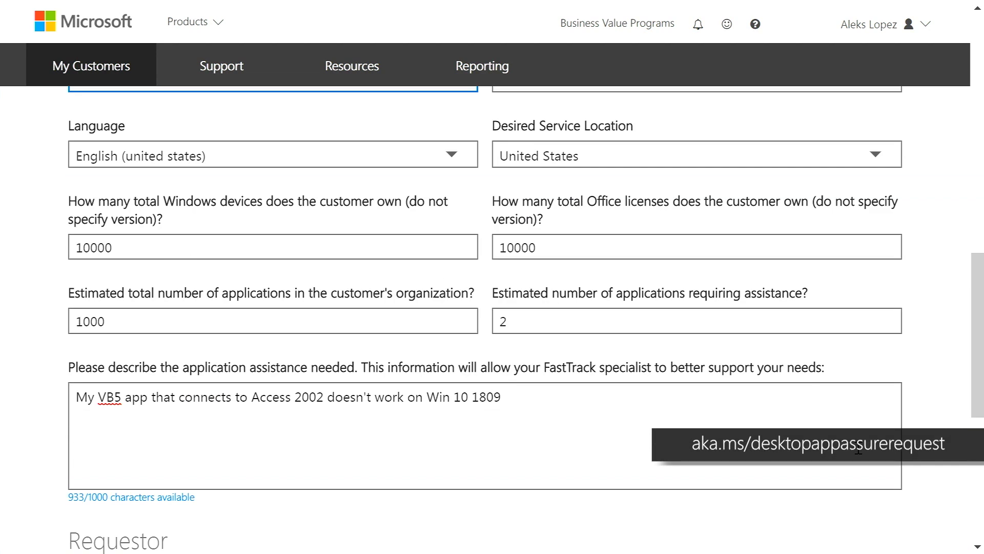